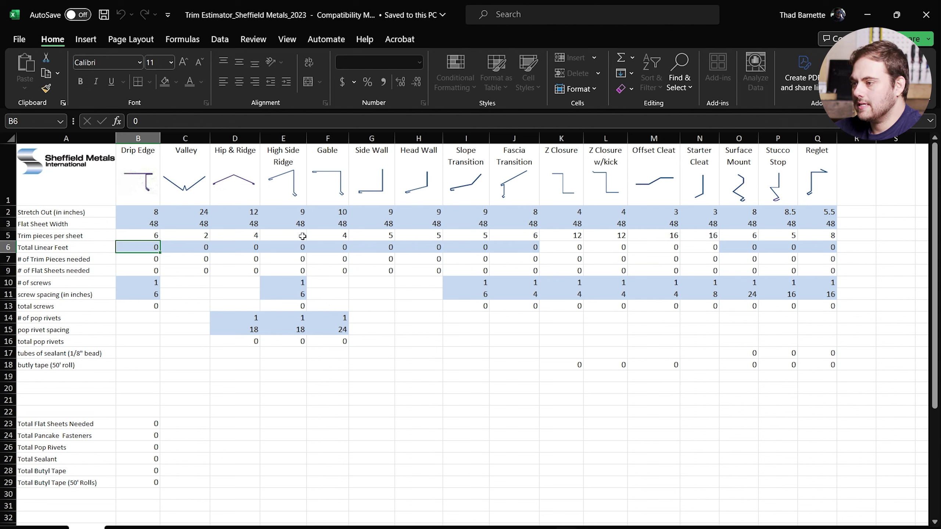
Inspect the Drip Edge stretch-out, total linear feet and screw count cells (B2, B6, B10)
{"action": "left_click", "coordinate": [159, 214]}
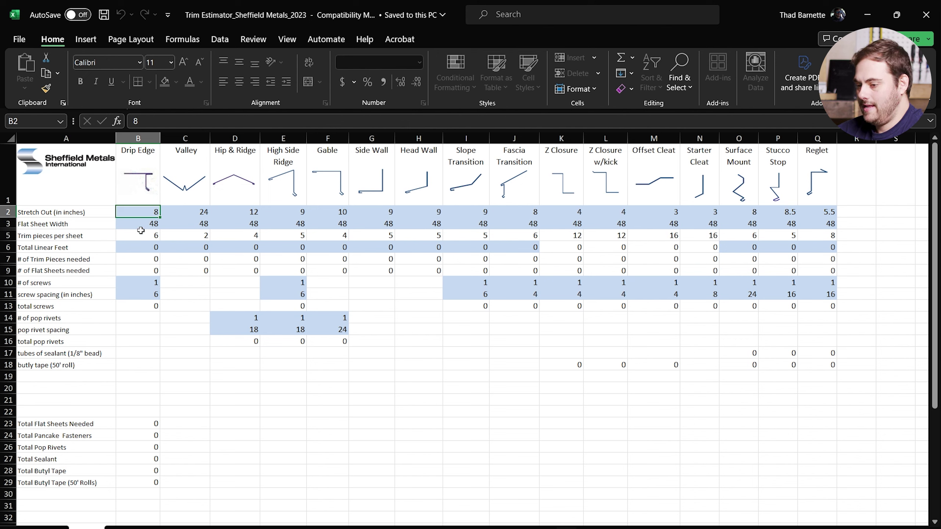
{"action": "left_click", "coordinate": [131, 248]}
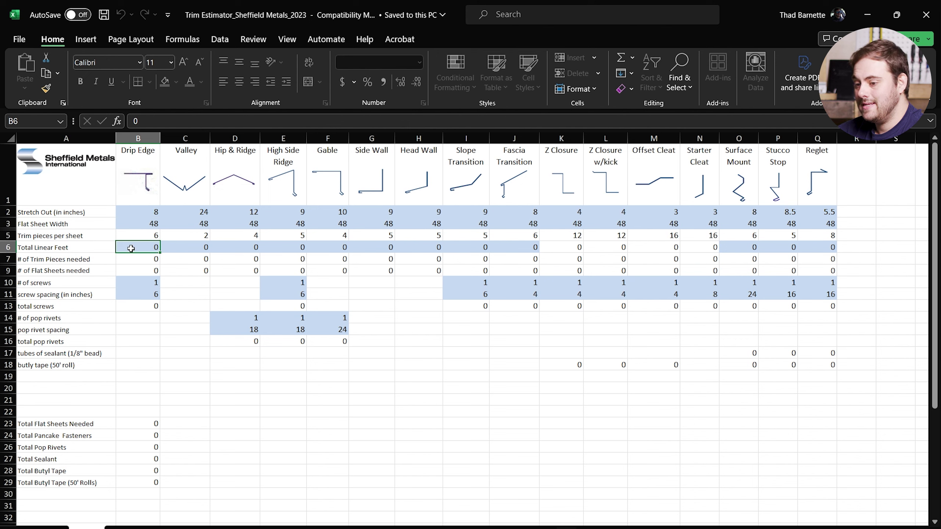
{"action": "left_click", "coordinate": [134, 285]}
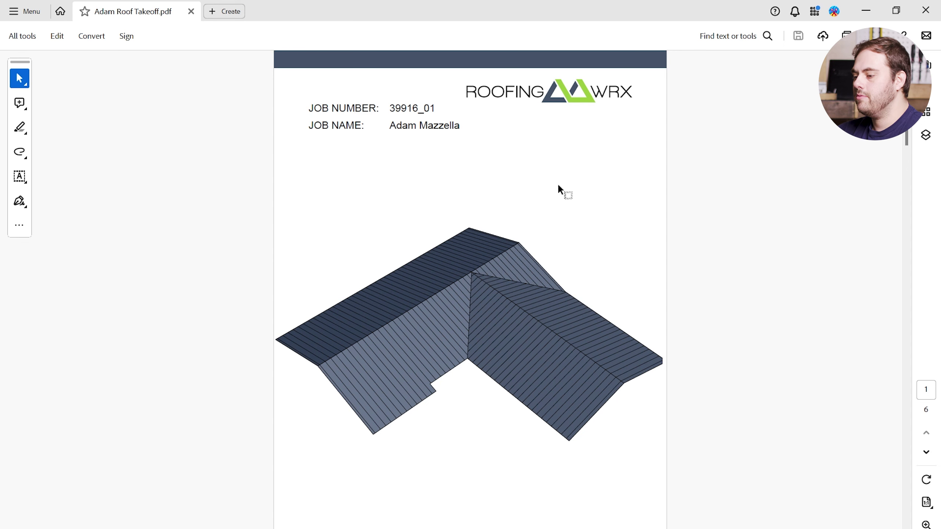
Advance the takeoff PDF two pages to its details summary, then return to the trim estimator
{"action": "key", "text": "Right"}
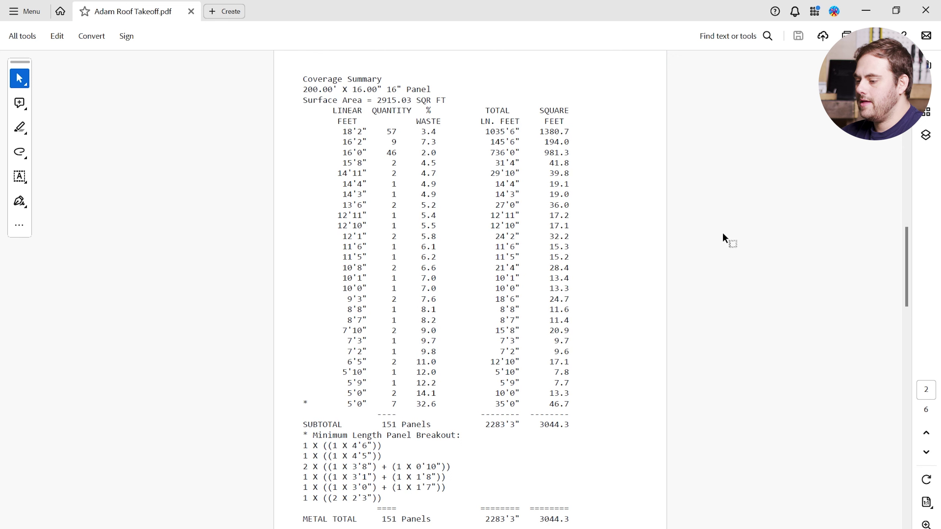
{"action": "key", "text": "Right"}
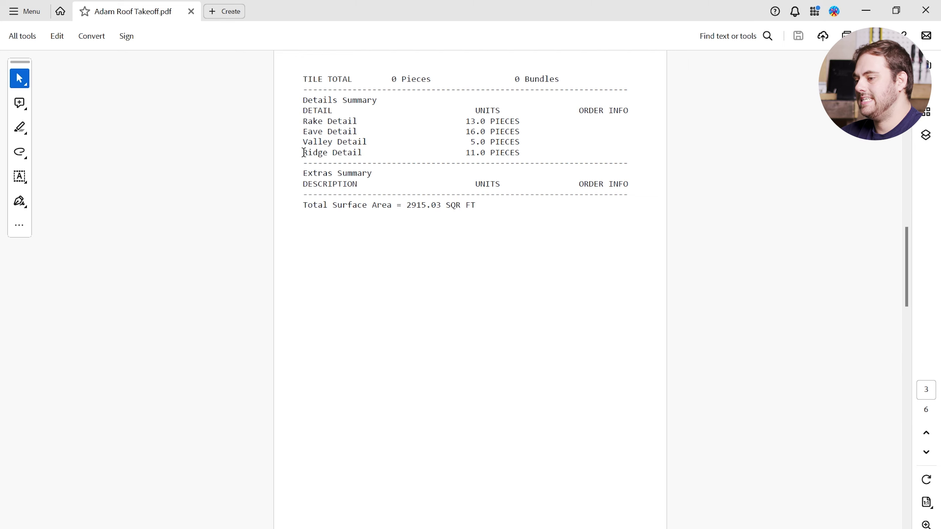
{"action": "key", "text": "alt+Tab"}
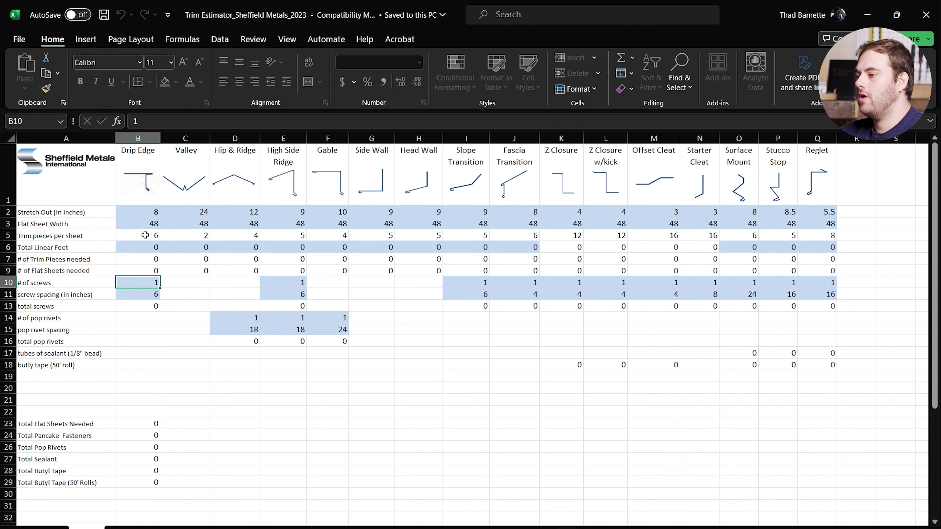
Enter 160 linear feet for Drip Edge in B6, then bring the takeoff PDF back up
{"action": "left_click", "coordinate": [144, 246]}
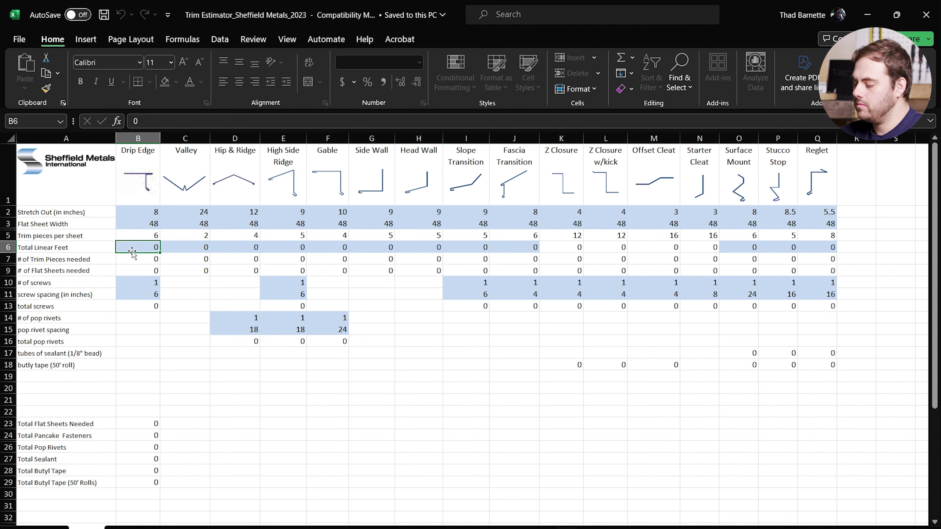
{"action": "type", "text": "160"}
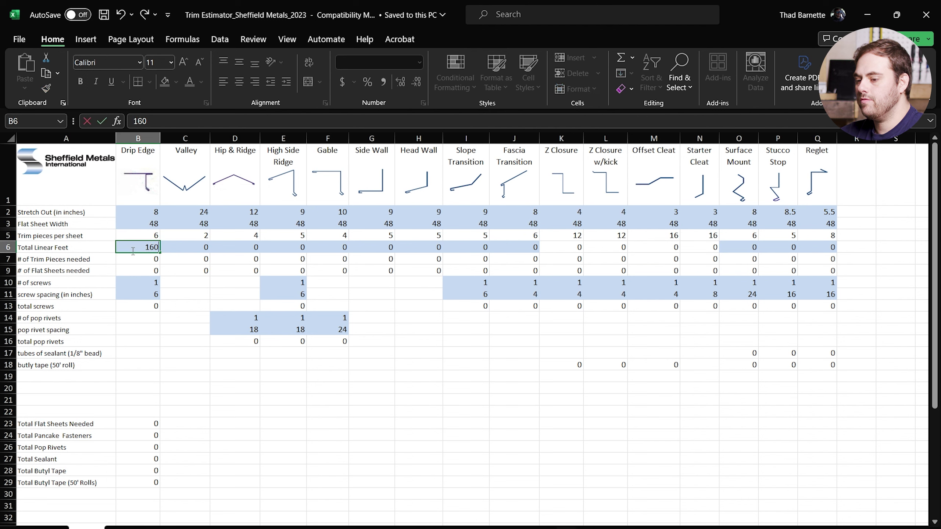
{"action": "key", "text": "Return"}
{"action": "key", "text": "Down"}
{"action": "key", "text": "Down"}
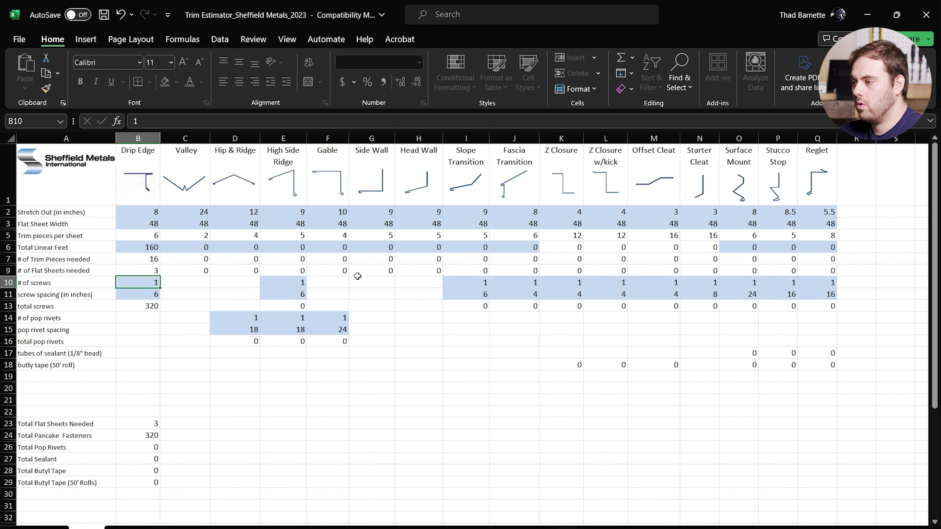
{"action": "key", "text": "alt+Tab"}
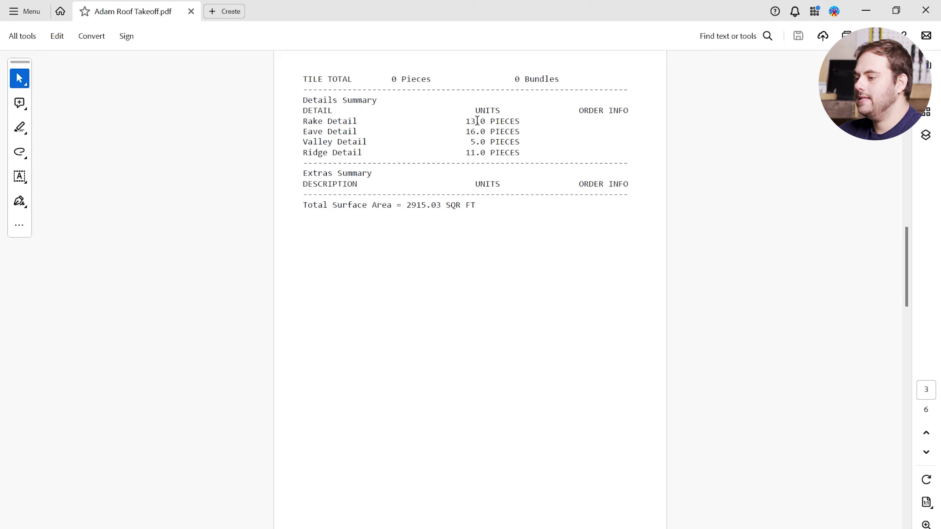
Return from the takeoff PDF to the trim estimator workbook
{"action": "key", "text": "alt+Tab"}
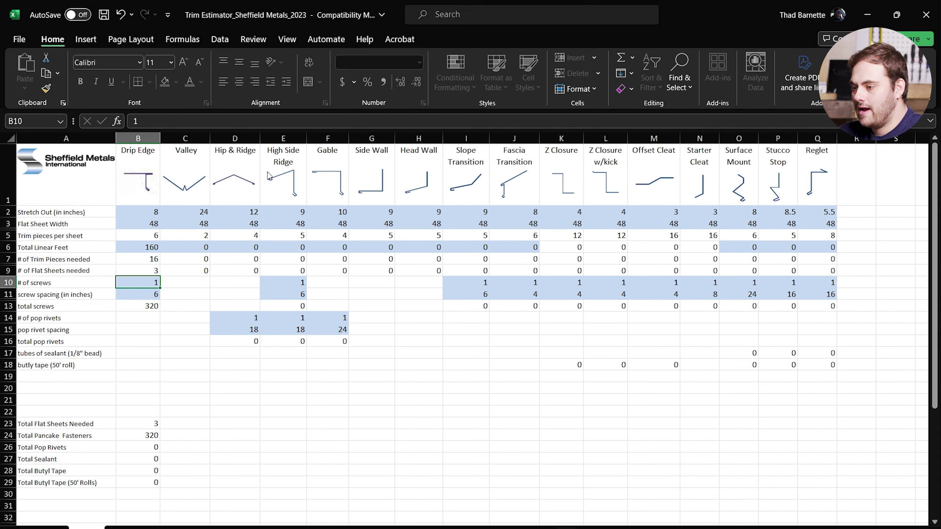
Enter 130 linear feet for Gable in F6 and recheck the takeoff's details summary
{"action": "left_click", "coordinate": [329, 246]}
{"action": "type", "text": "130"}
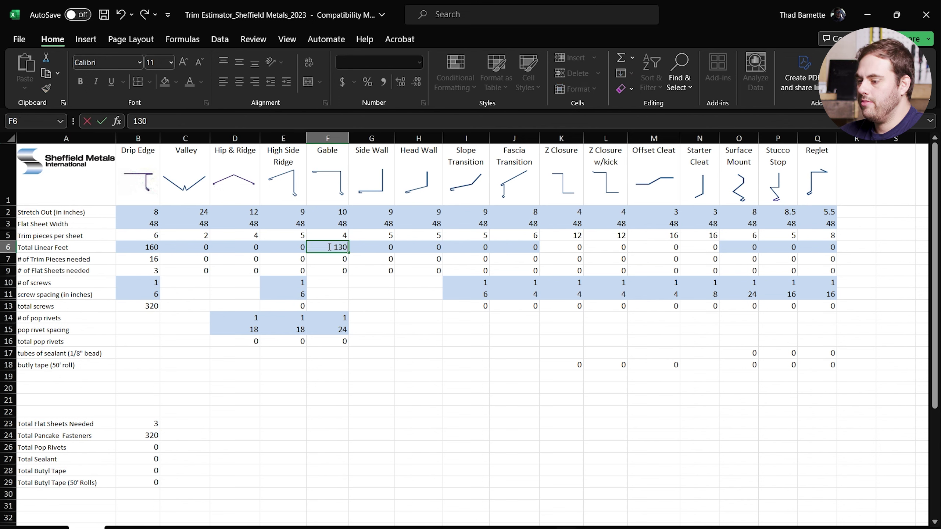
{"action": "key", "text": "Return"}
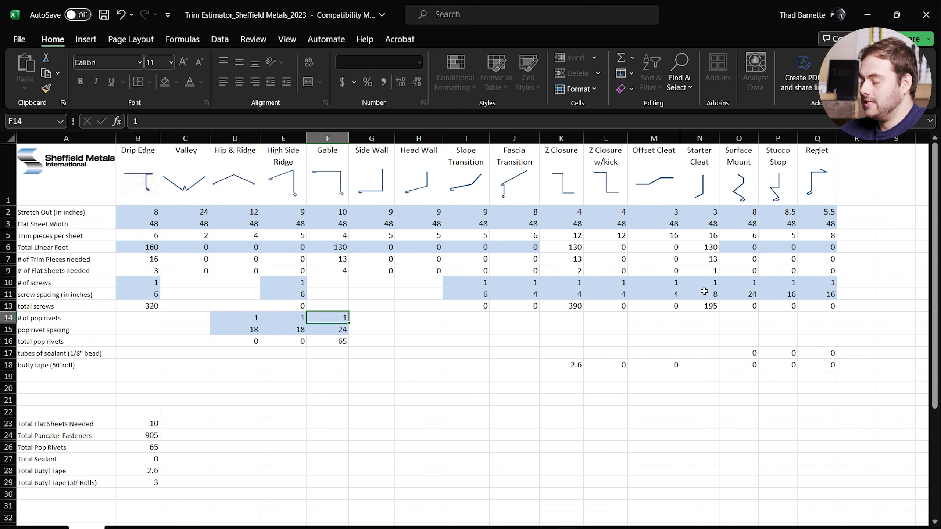
{"action": "key", "text": "alt+Tab"}
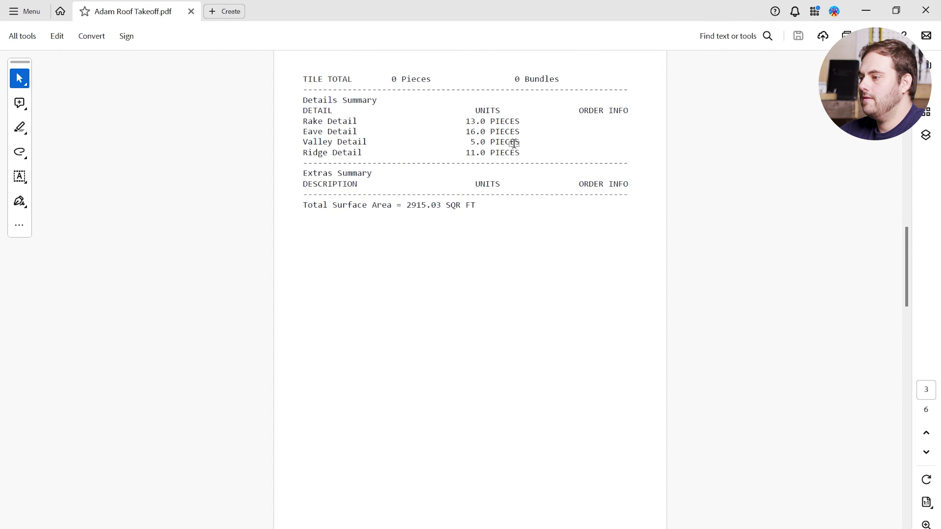
{"action": "key", "text": "alt+Tab"}
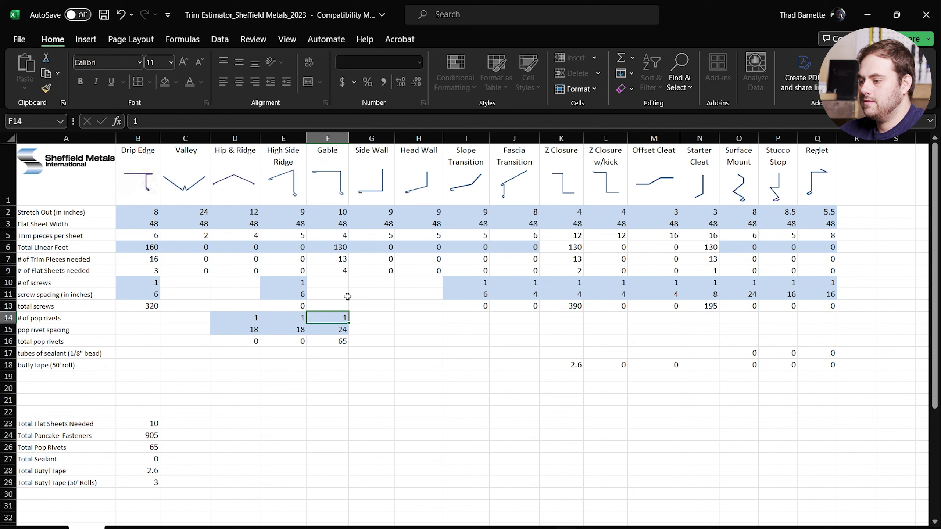
Enter 50 linear feet for Valley in C6
{"action": "left_click", "coordinate": [180, 251]}
{"action": "type", "text": "50"}
{"action": "key", "text": "Return"}
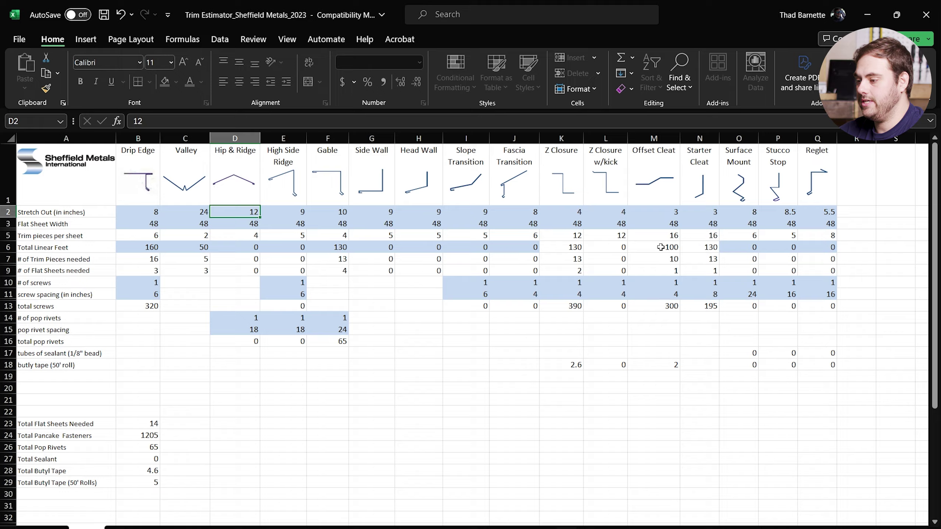
Check the ridge length in the takeoff, then enter 110 linear feet for Hip & Ridge
{"action": "key", "text": "alt+Tab"}
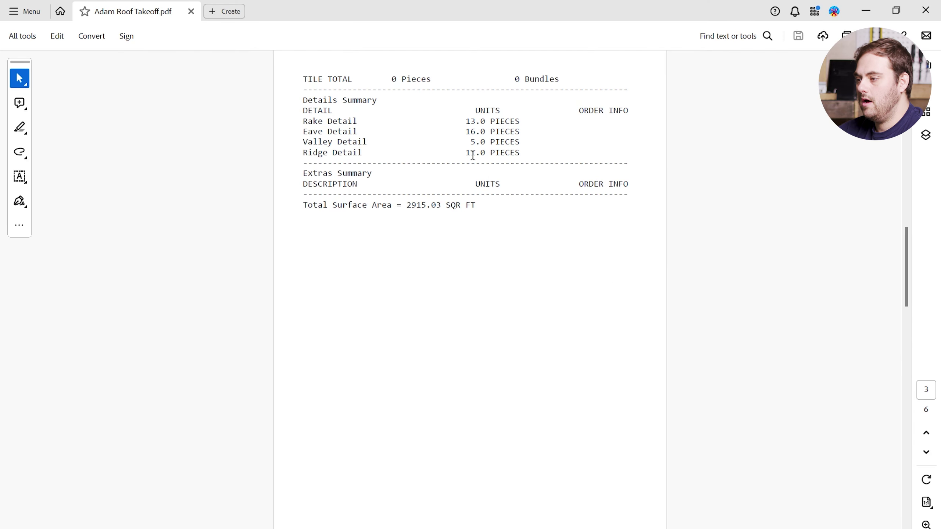
{"action": "key", "text": "alt+Tab"}
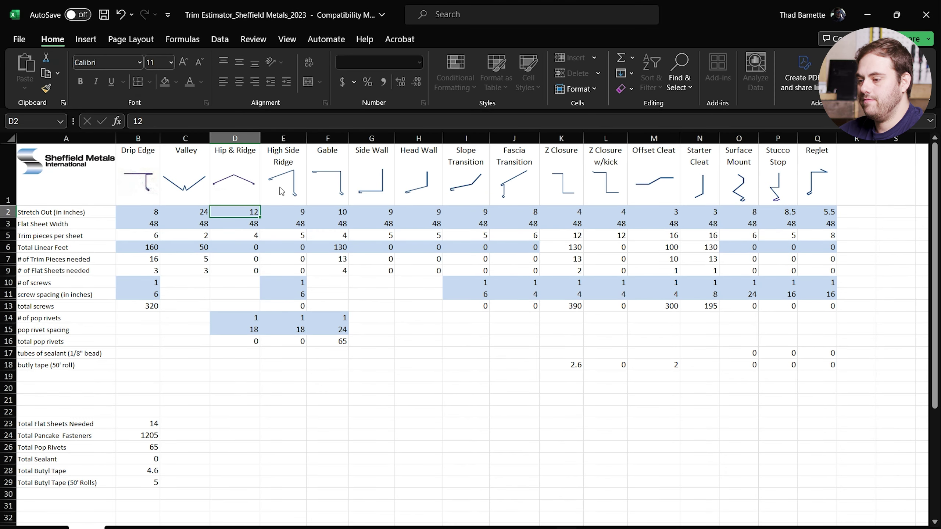
{"action": "left_click", "coordinate": [241, 247]}
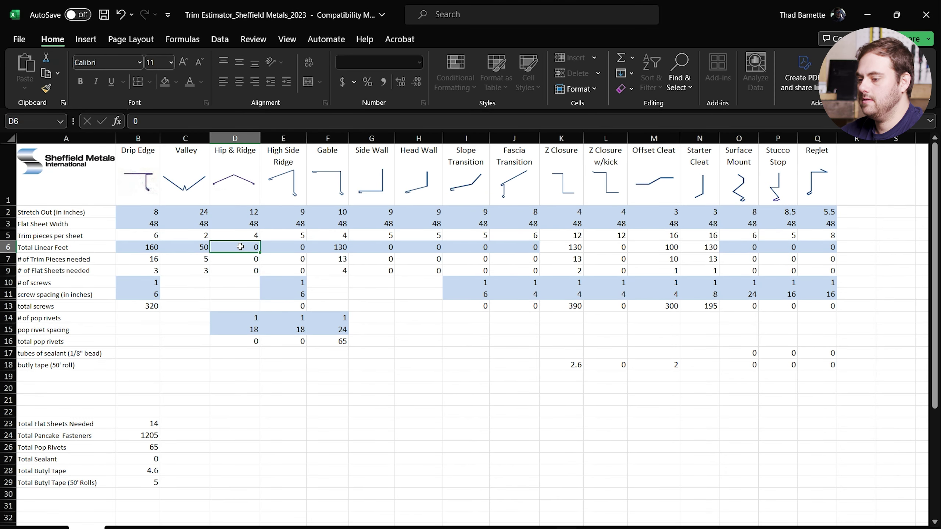
{"action": "type", "text": "110"}
{"action": "key", "text": "Return"}
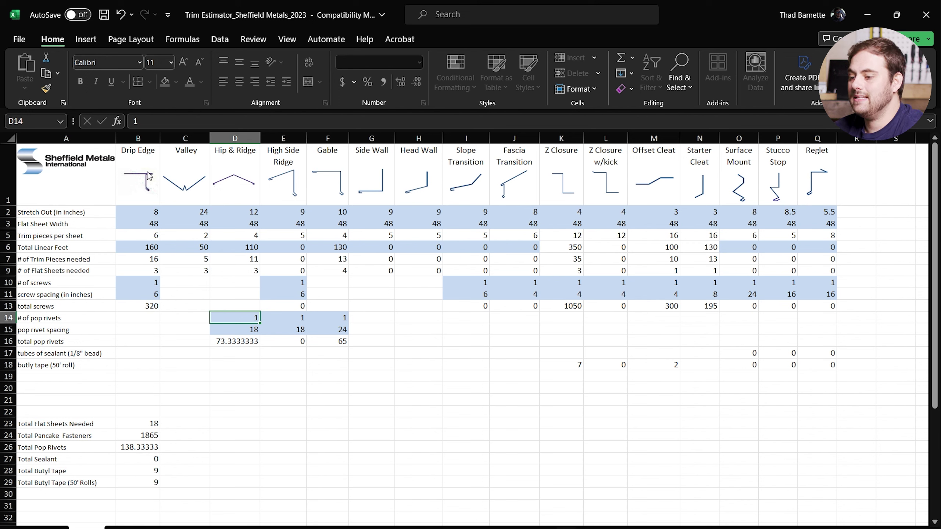
Reset the row-6 linear feet entries so every estimate total reads 0
{"action": "left_click", "coordinate": [133, 295]}
{"action": "left_click", "coordinate": [144, 212]}
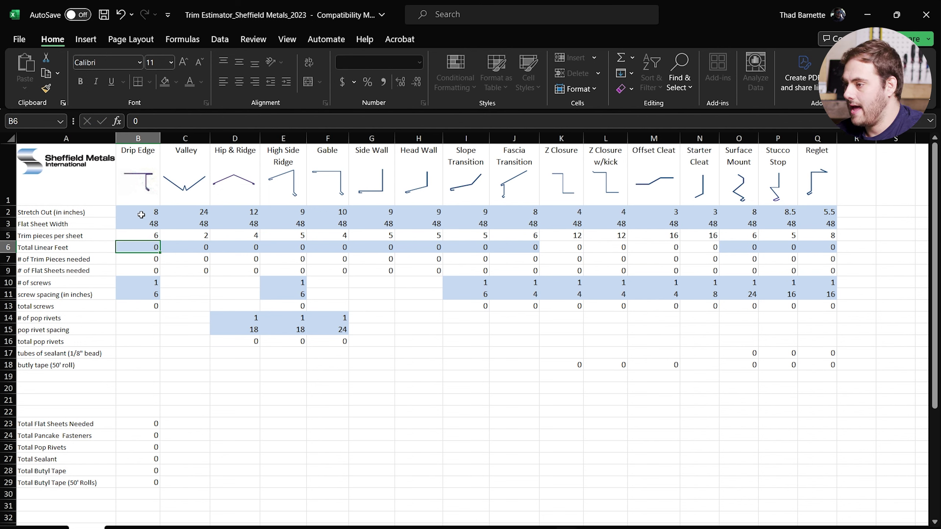
Set Drip Edge to 16-inch stretch-out, 200 linear feet and 2 screws at 12-inch spacing
{"action": "left_click", "coordinate": [142, 213]}
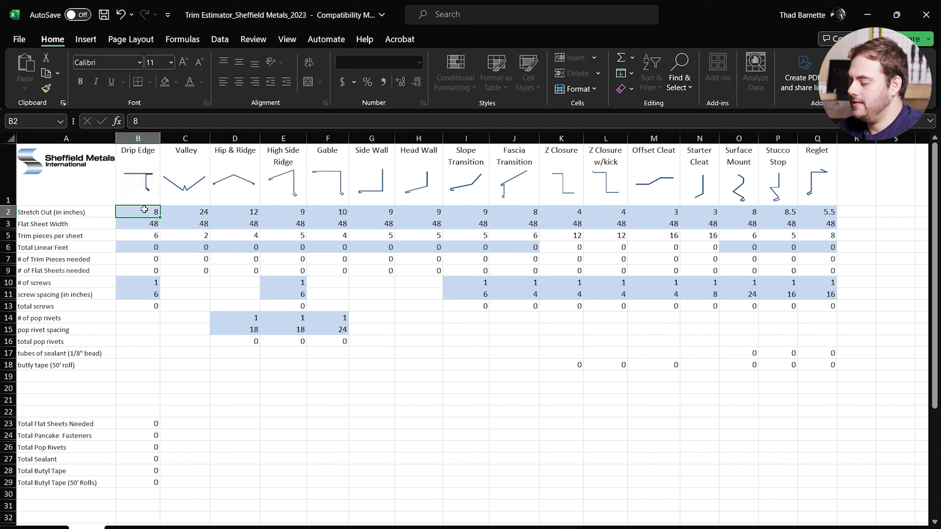
{"action": "type", "text": "16"}
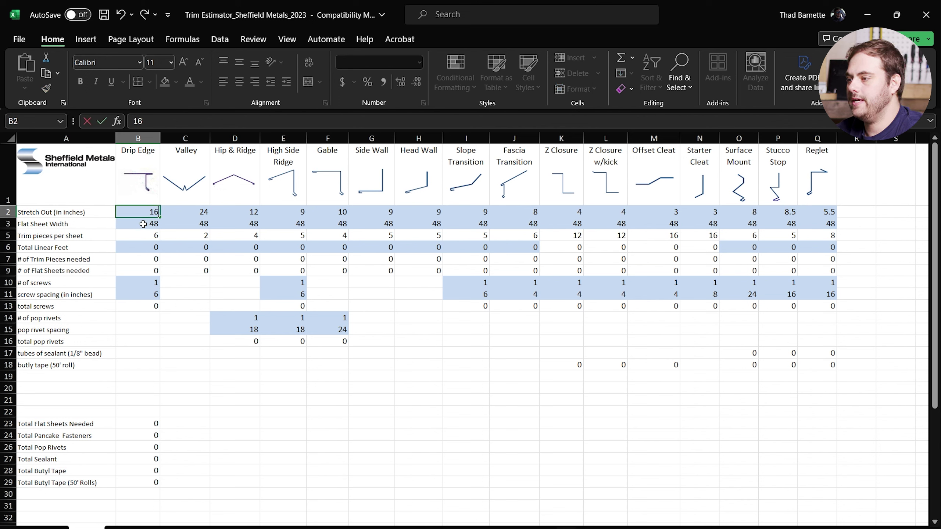
{"action": "left_click", "coordinate": [143, 224]}
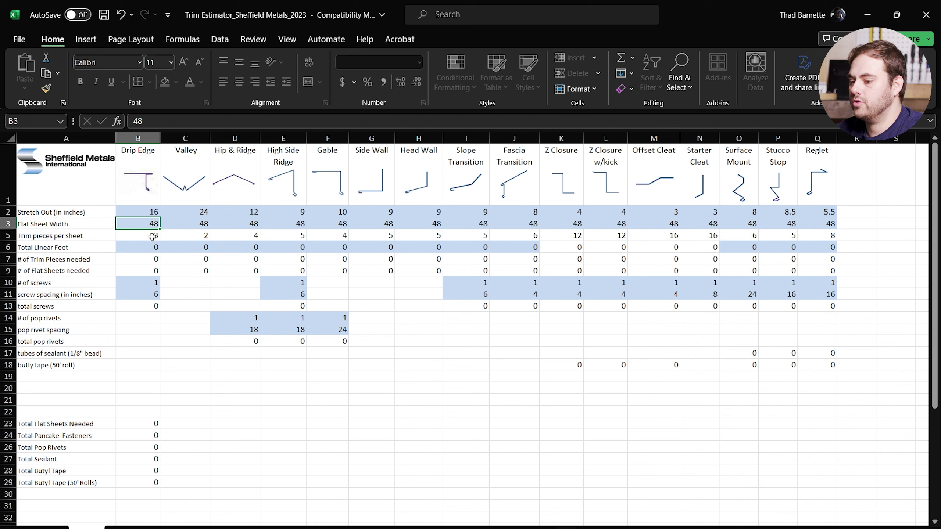
{"action": "left_click", "coordinate": [140, 245]}
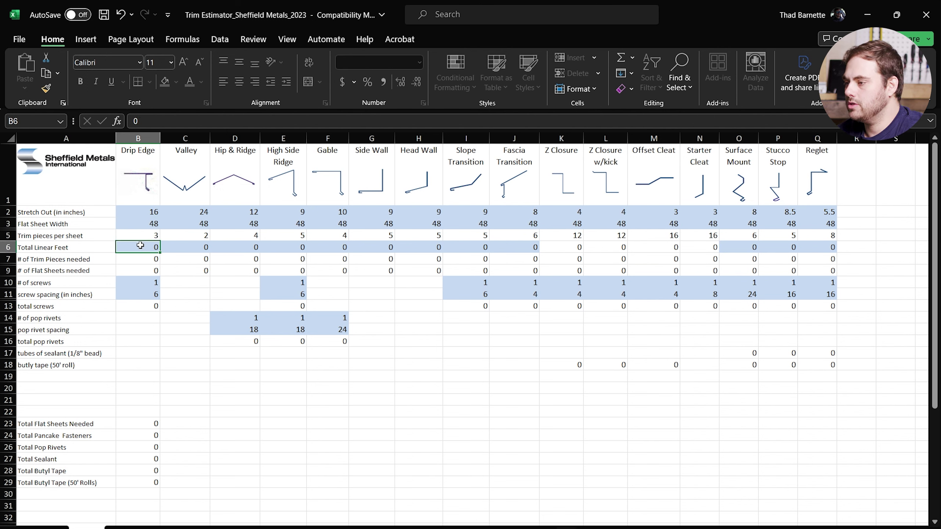
{"action": "type", "text": "200"}
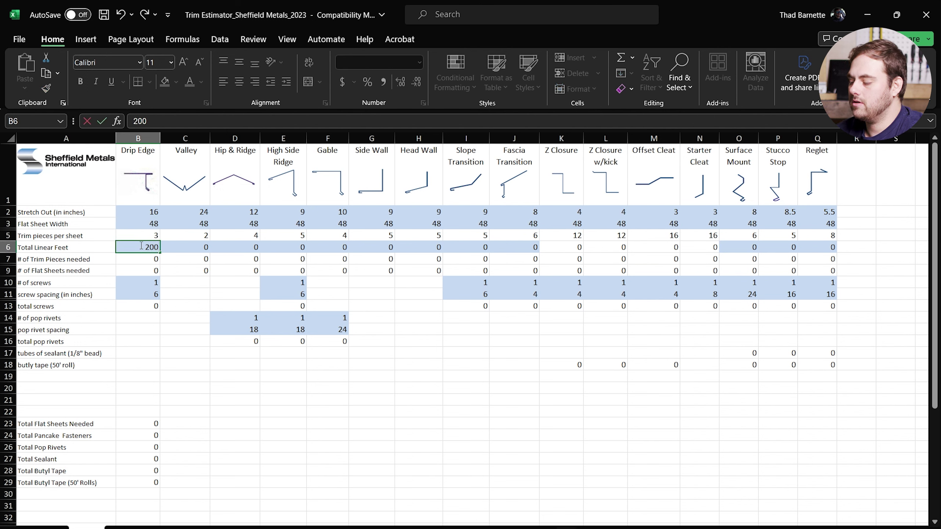
{"action": "key", "text": "Return"}
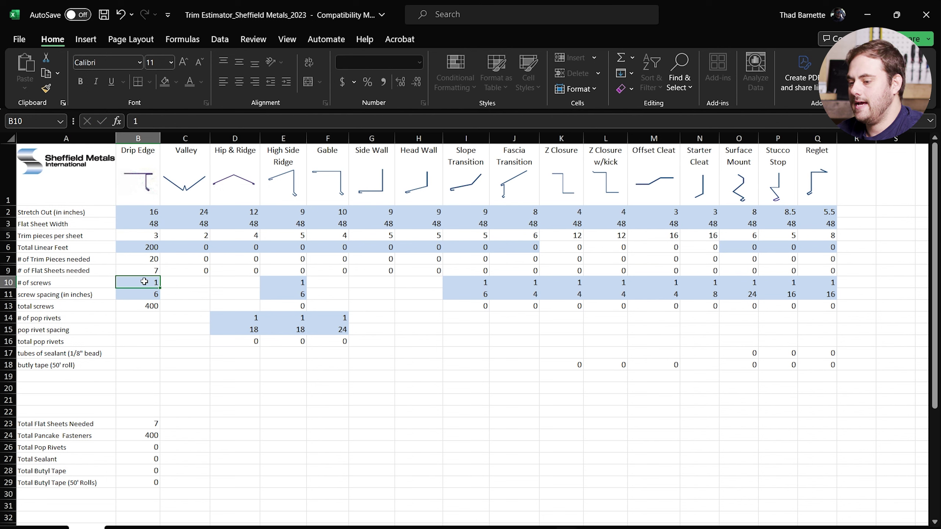
{"action": "type", "text": "2"}
{"action": "left_click", "coordinate": [141, 293]}
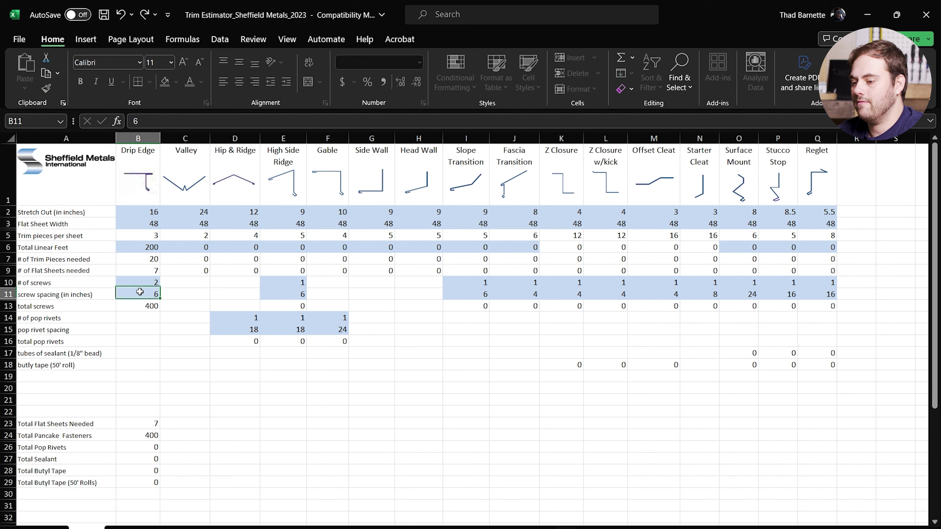
{"action": "type", "text": "12"}
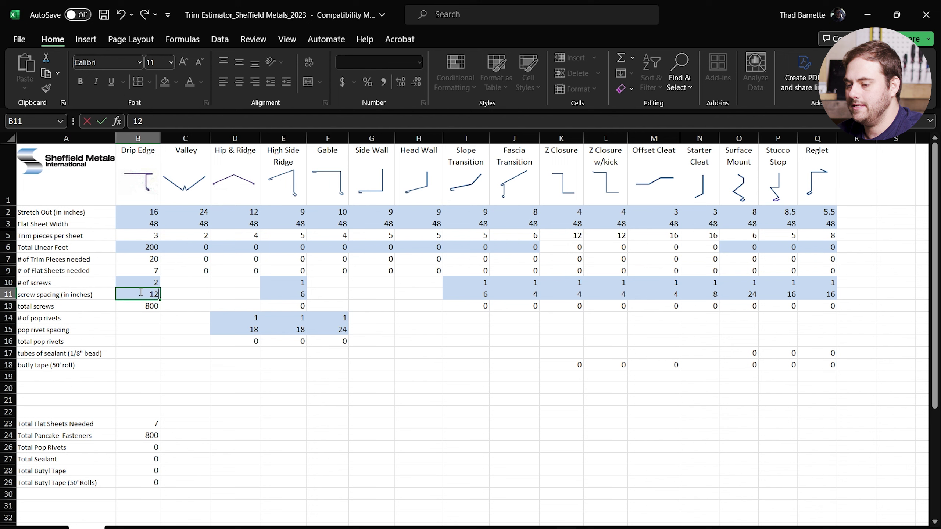
{"action": "key", "text": "Return"}
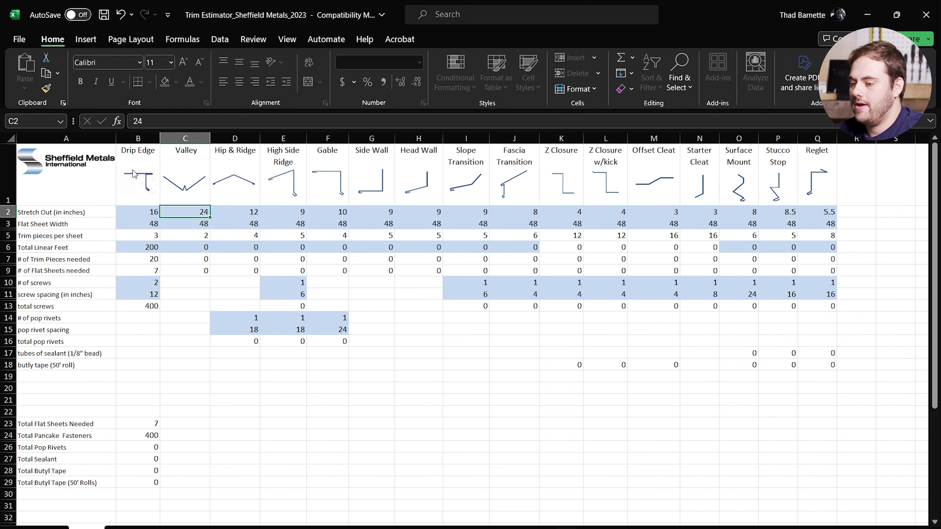